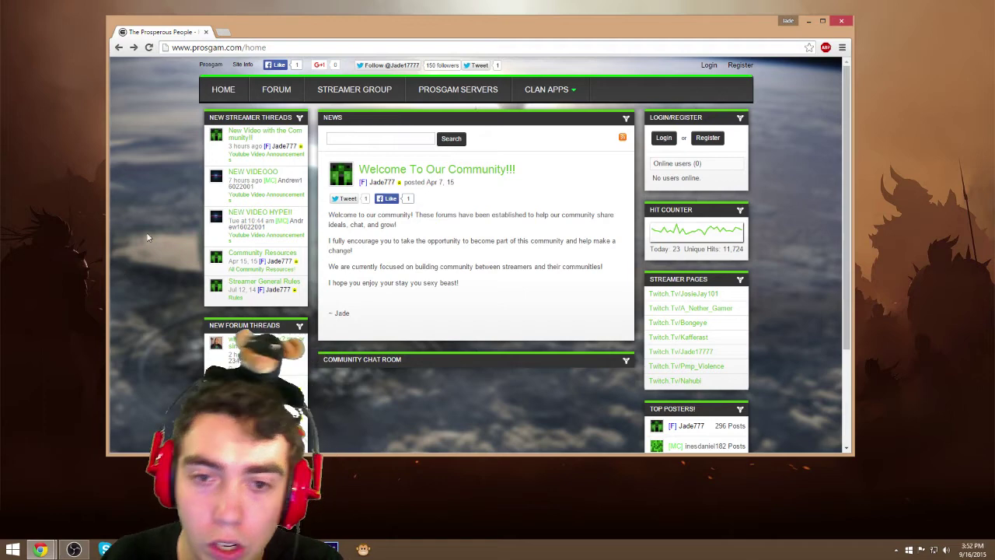
Attempt to register a new account, hit the email-in-use error, and return to the Prosgam home page
click(701, 143)
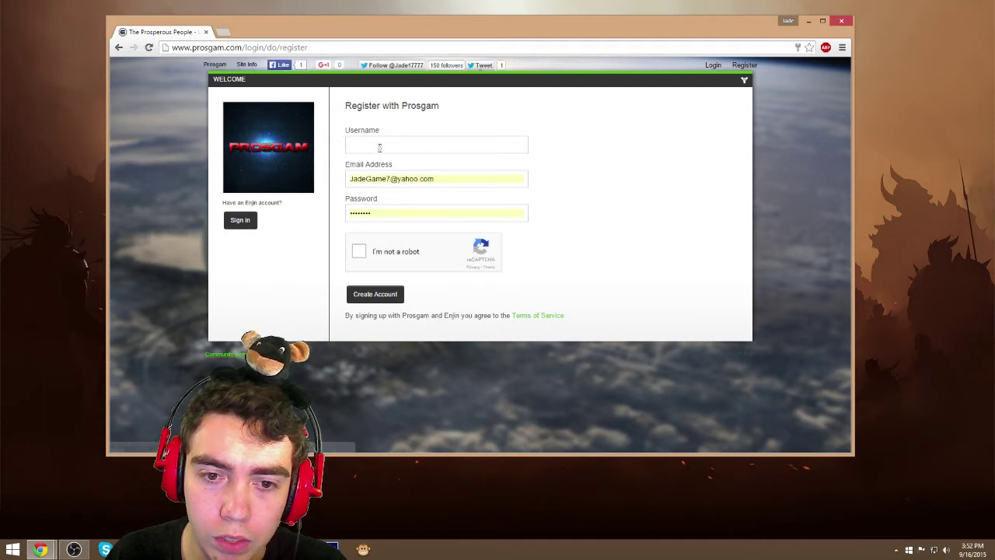
click(461, 181)
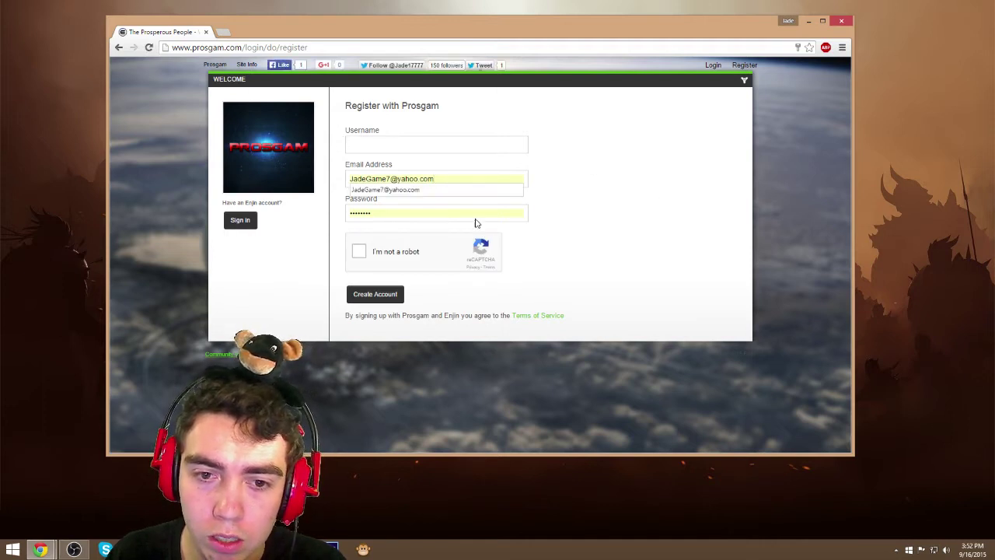
click(476, 217)
click(359, 252)
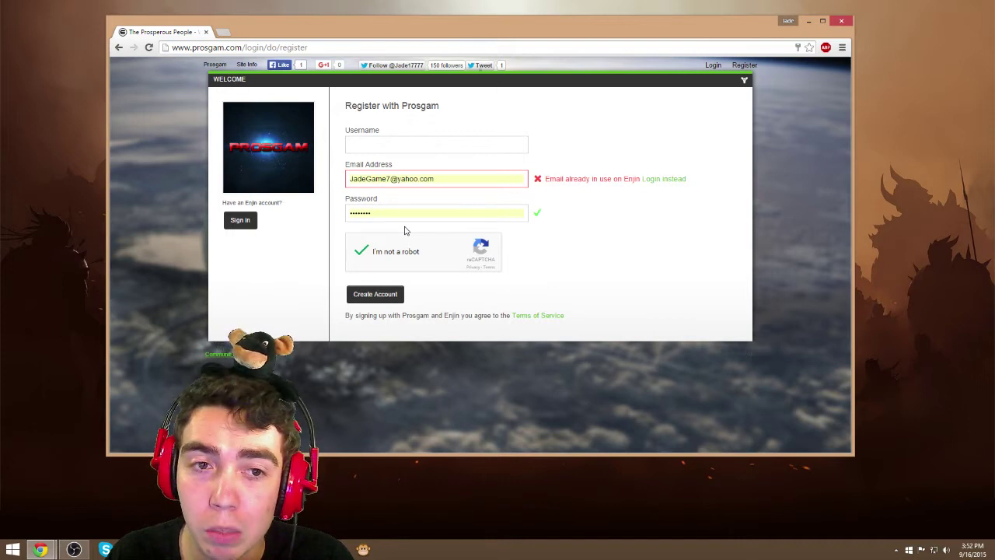
click(212, 66)
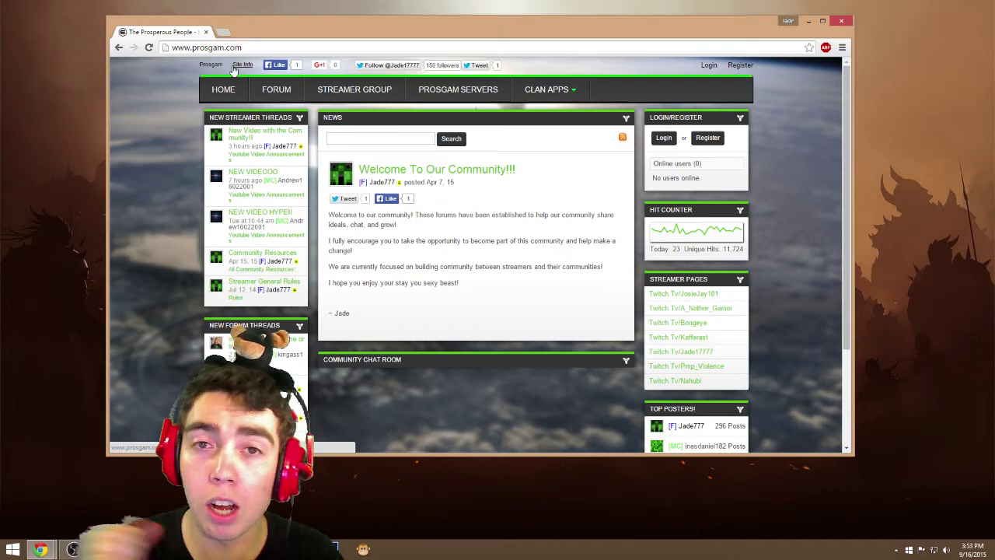
Log in by replacing the autofilled fields with the account's e-mail address and password
click(662, 139)
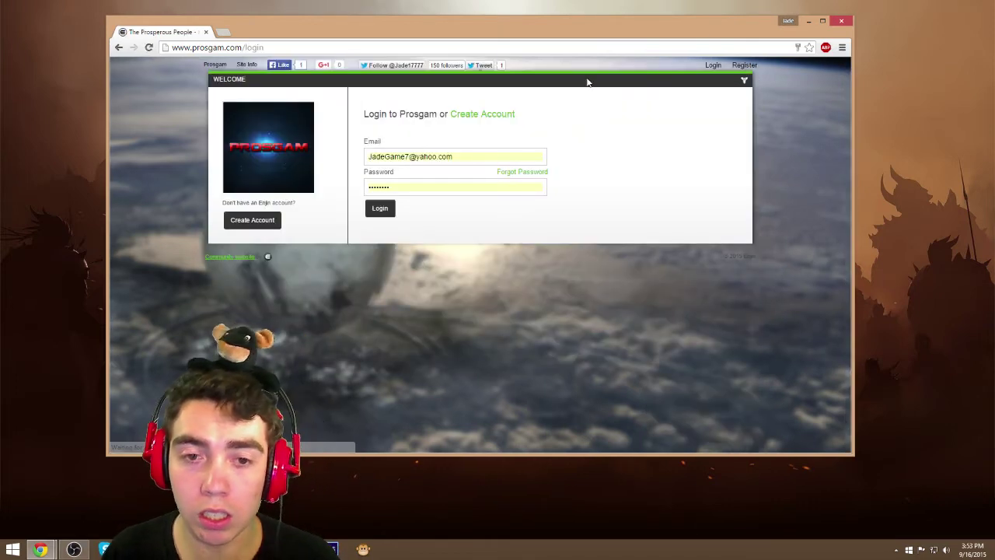
click(473, 156)
triple_click(472, 157)
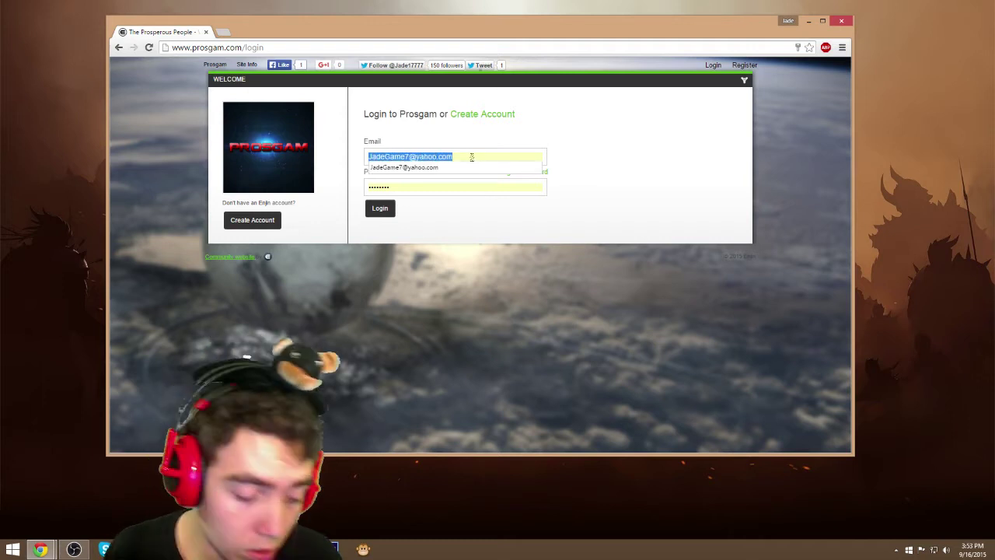
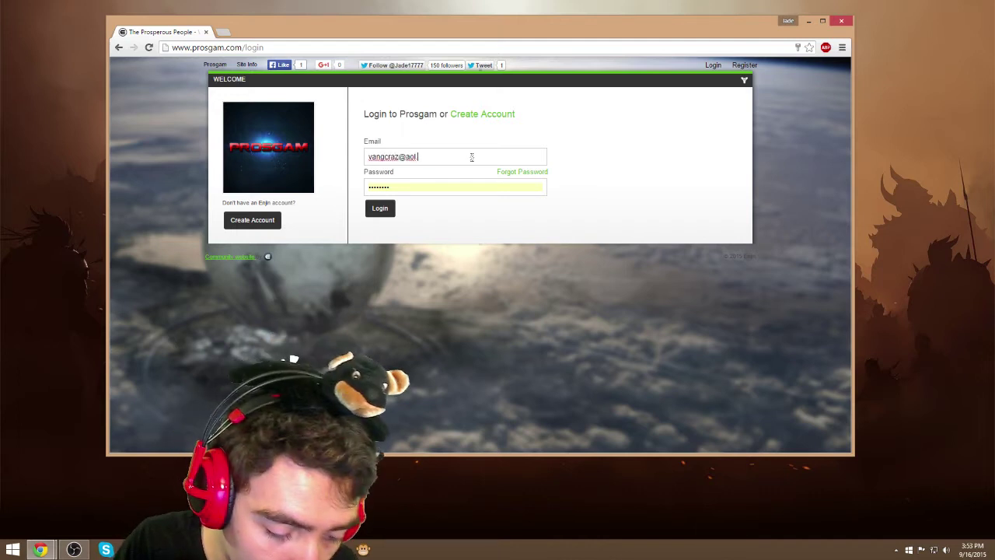
click(478, 188)
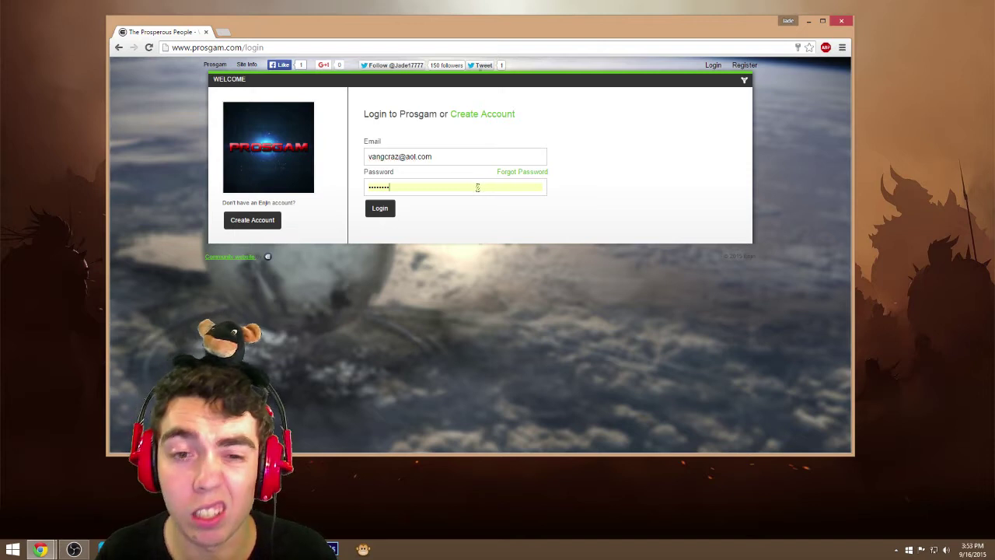
key(ctrl+a)
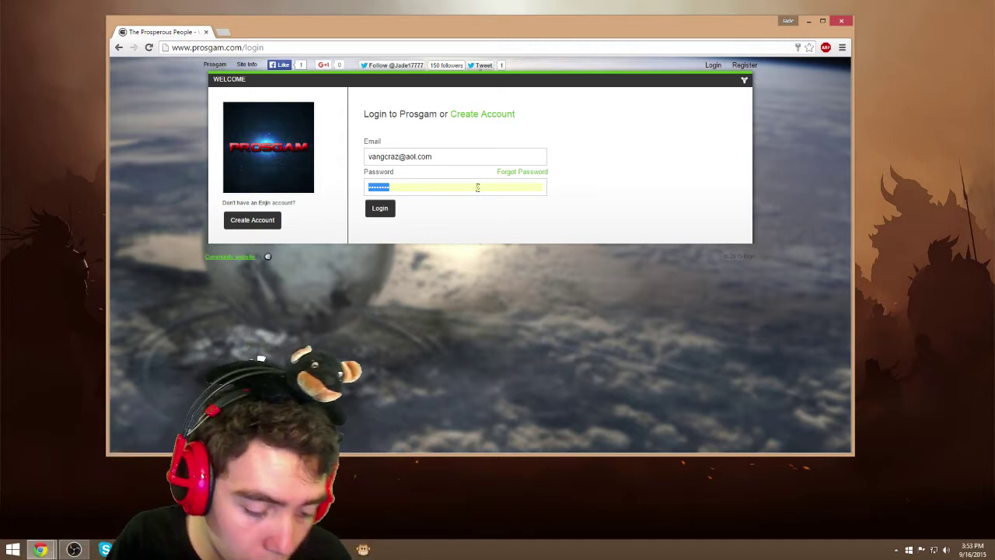
text(••••••••)
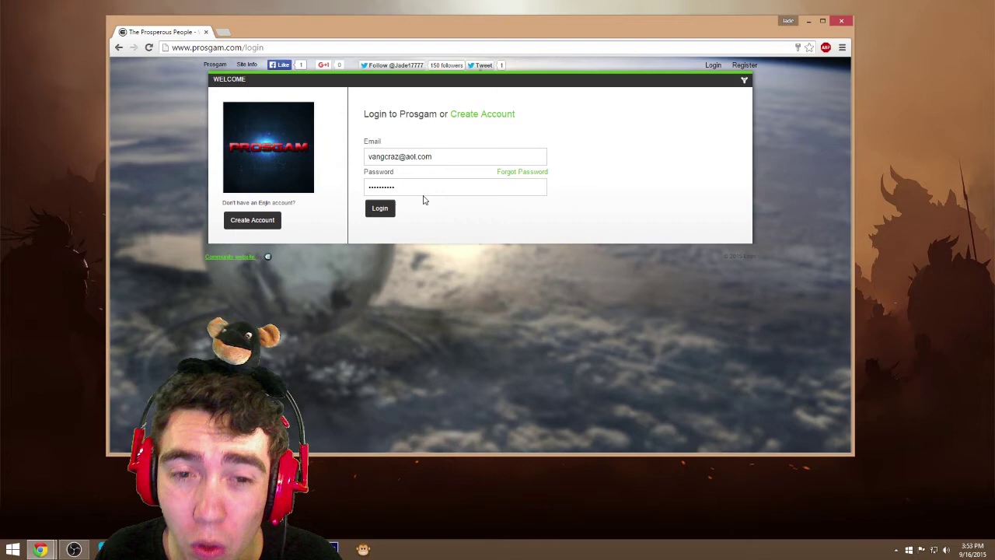
click(394, 209)
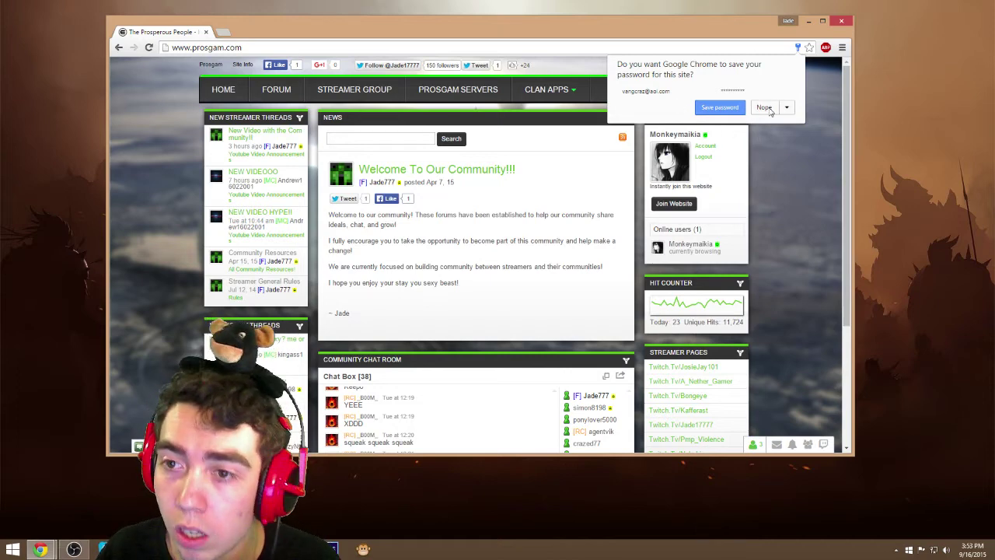
Decline Chrome's save-password prompt and join the Prosgam website after passing the robot check
click(764, 107)
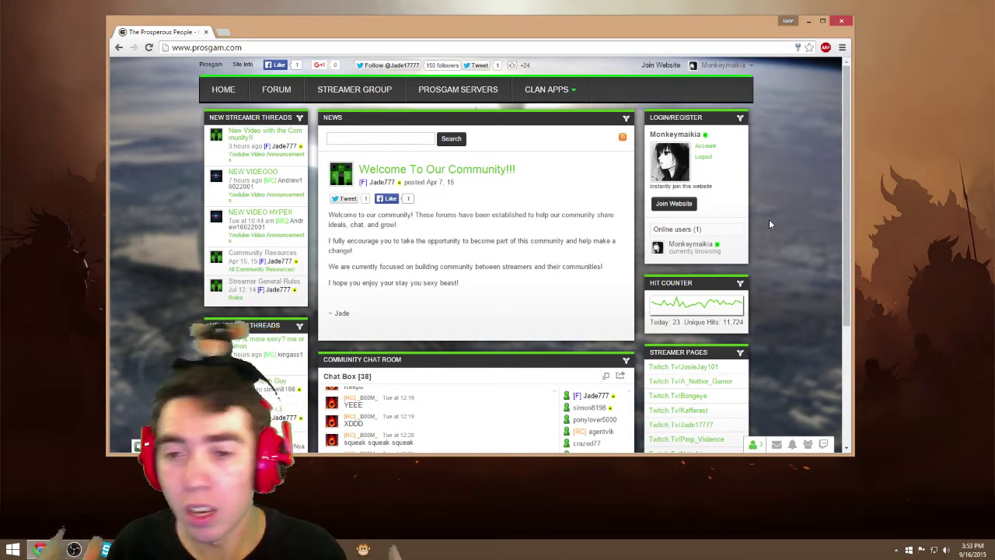
click(683, 206)
click(450, 281)
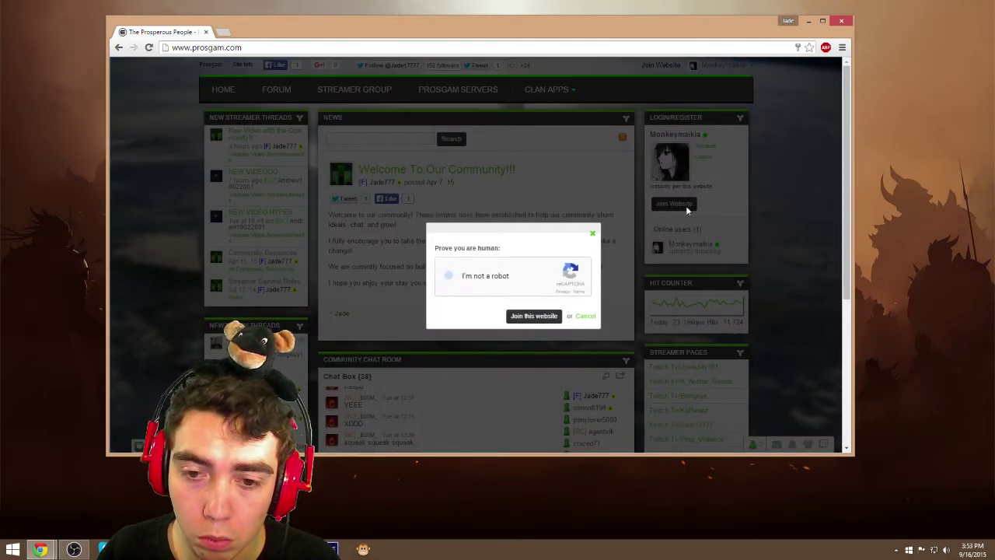
click(532, 316)
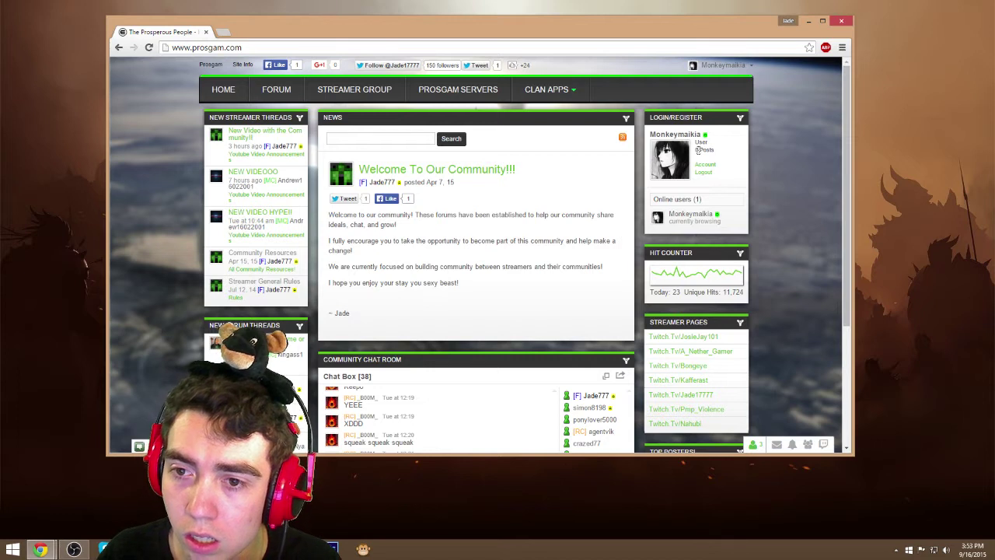
click(714, 155)
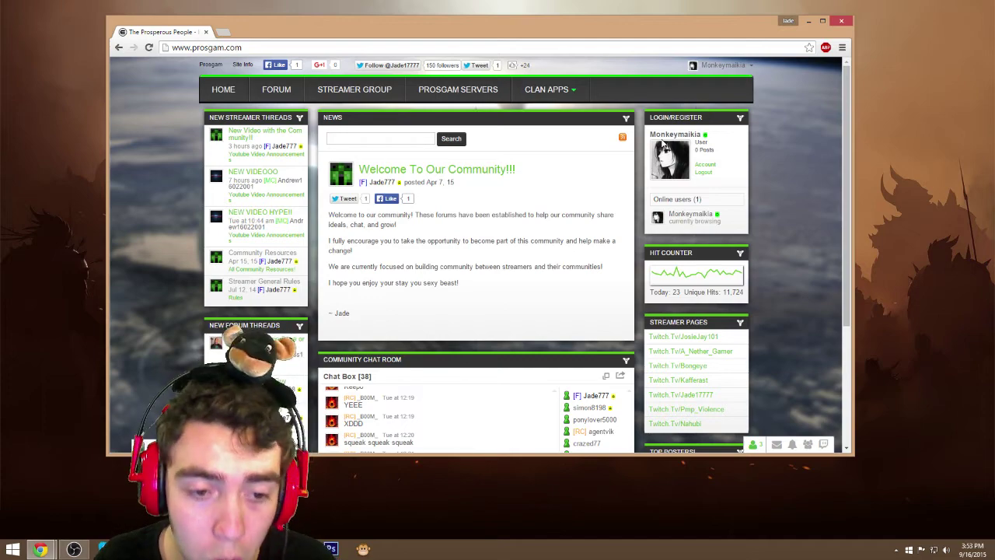
scroll(673, 173, down, 3)
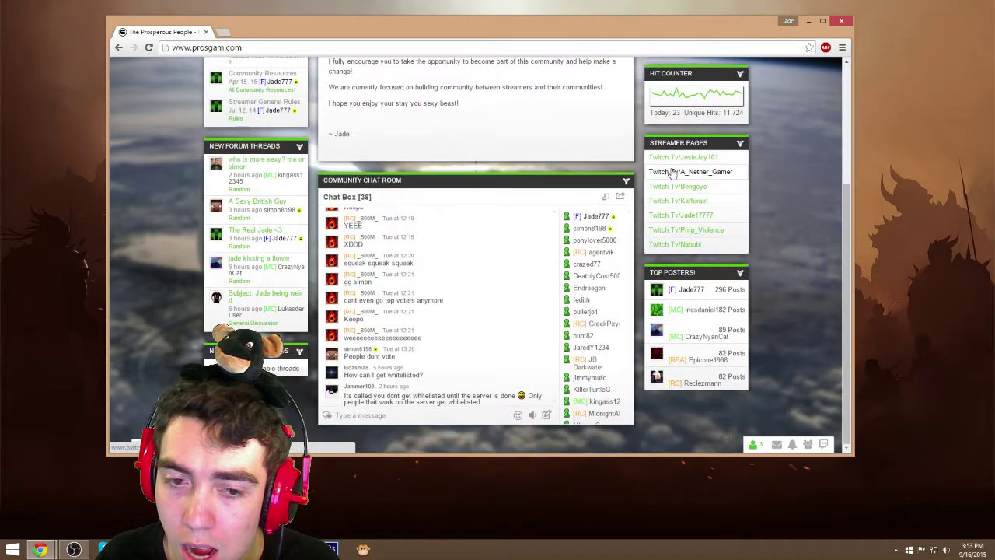
scroll(673, 173, up, 4)
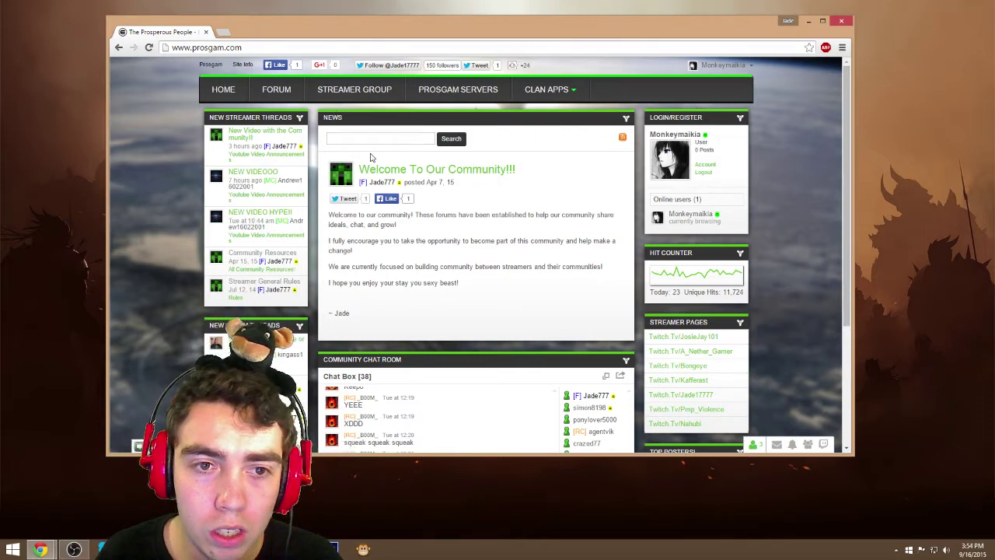
Browse the forum listing's recent threads
click(280, 95)
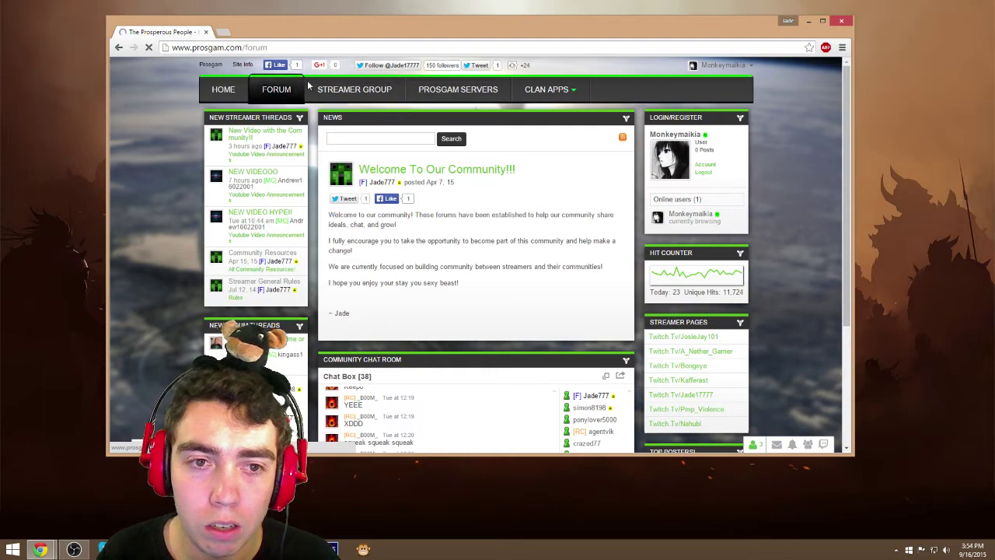
scroll(211, 229, down, 2)
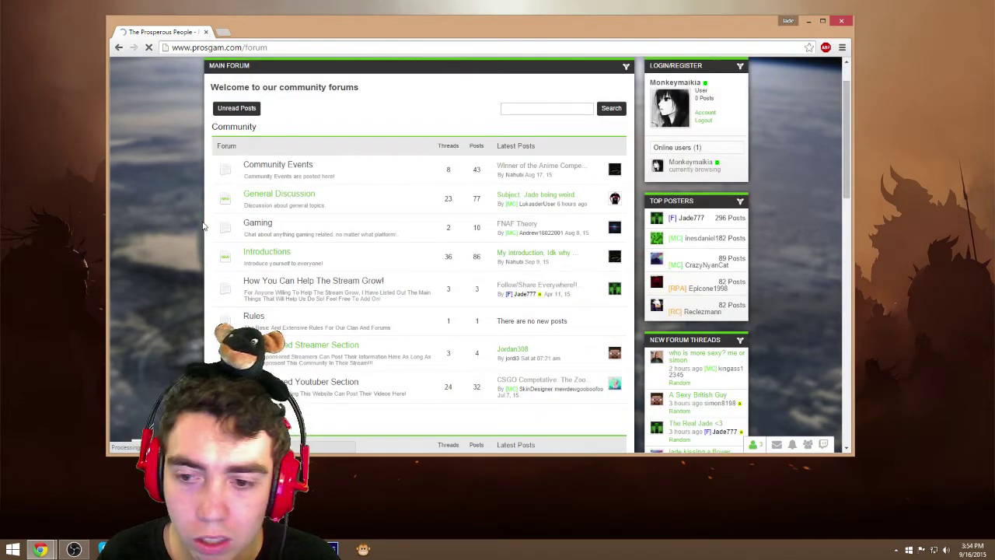
scroll(206, 231, down, 3)
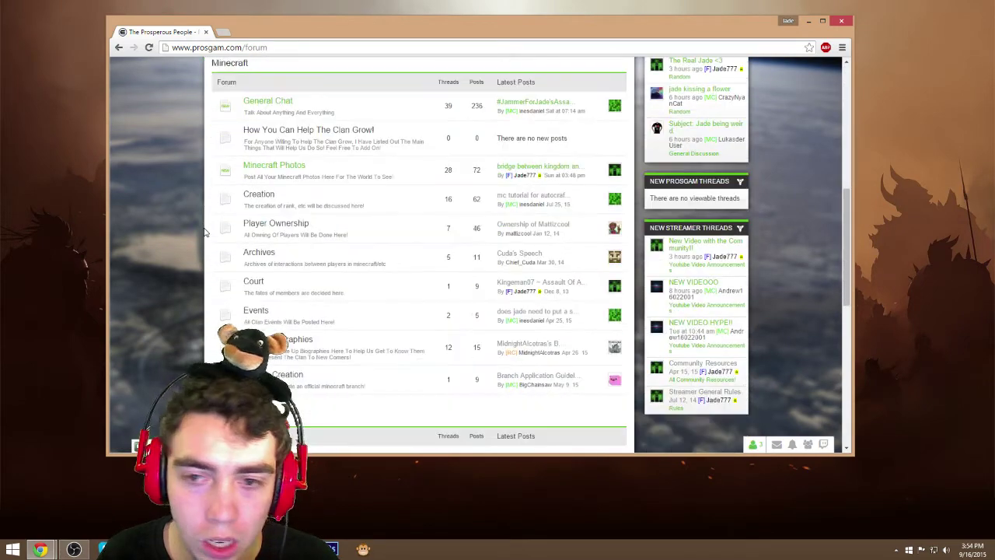
scroll(206, 230, up, 4)
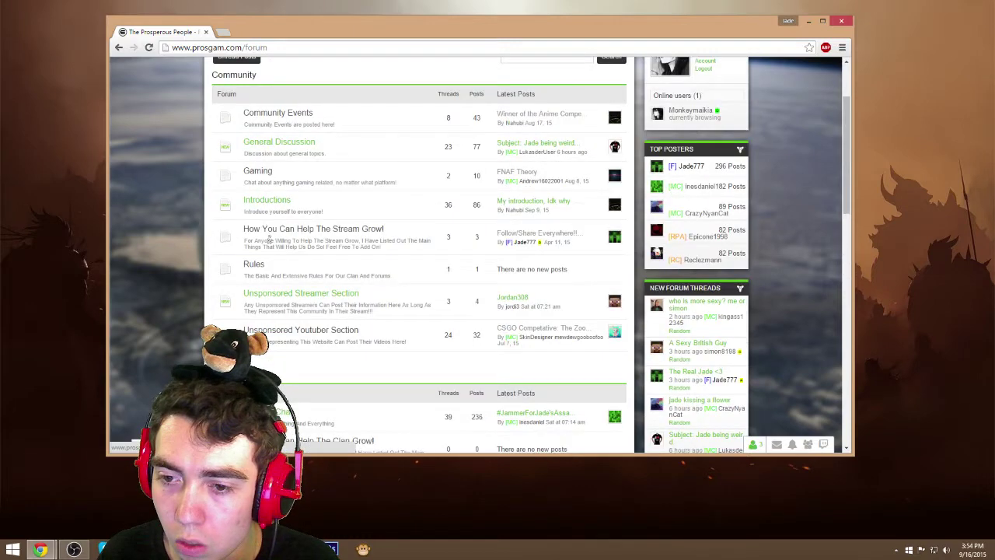
Open the newest thread, 'who is more sexy? me or simon', and scroll through its photos to the reply editor
click(685, 308)
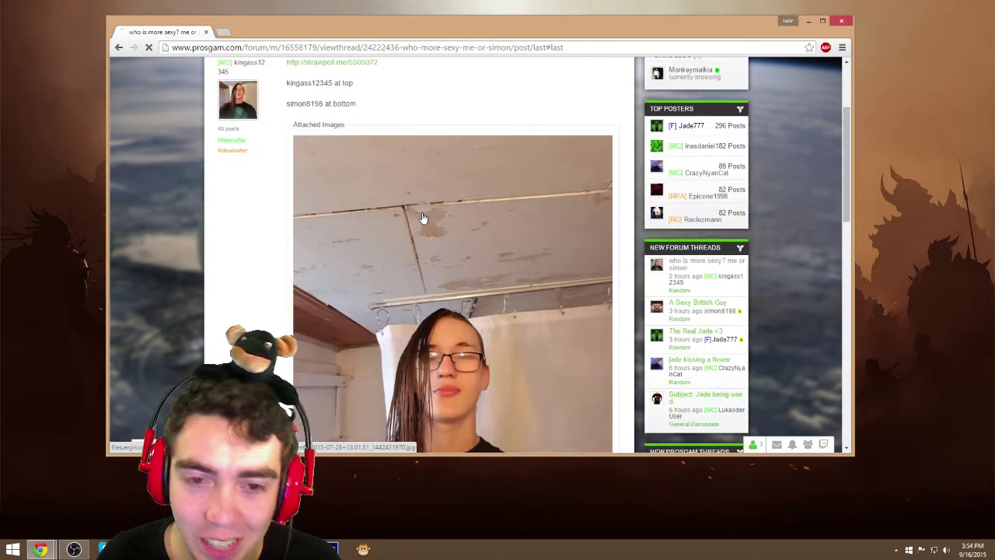
scroll(423, 218, down, 1)
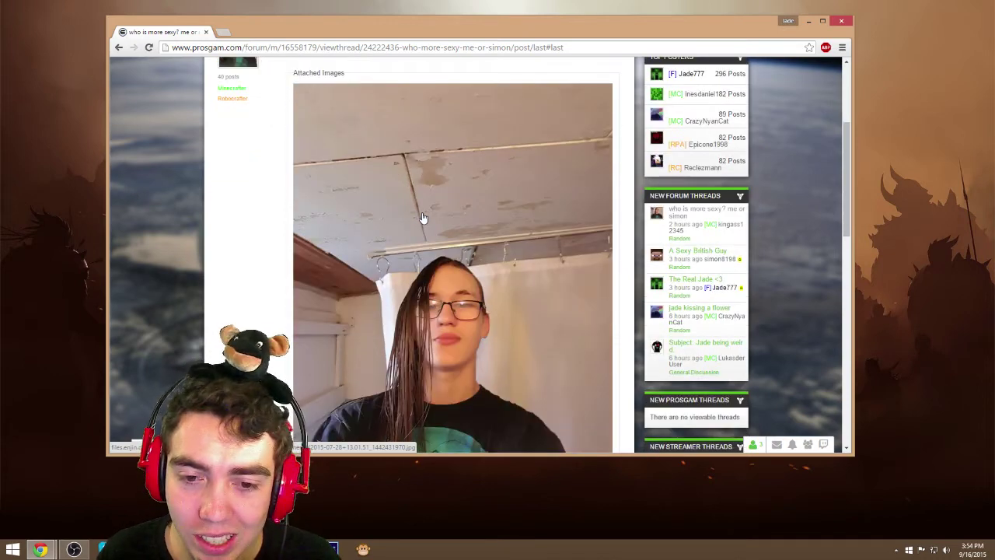
scroll(423, 218, down, 1)
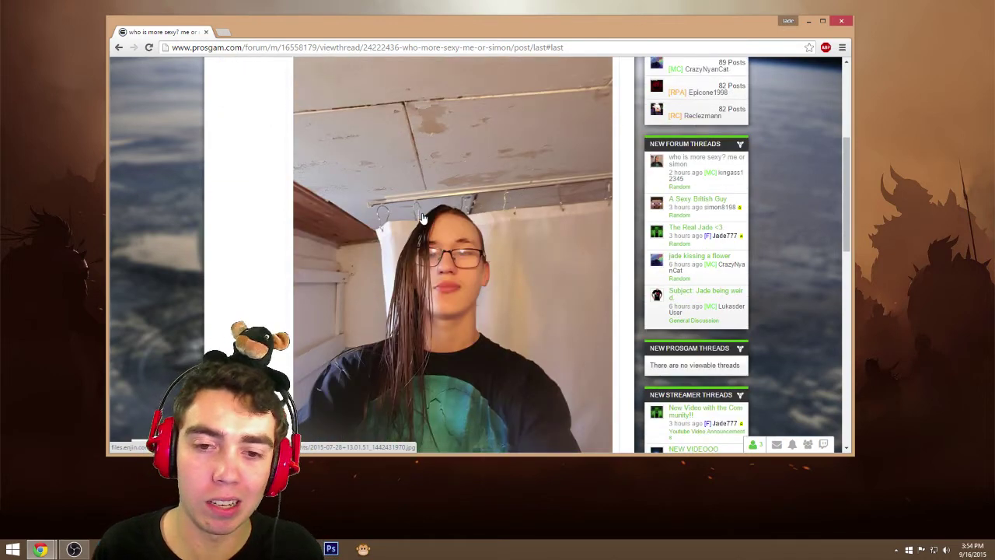
scroll(423, 218, down, 1)
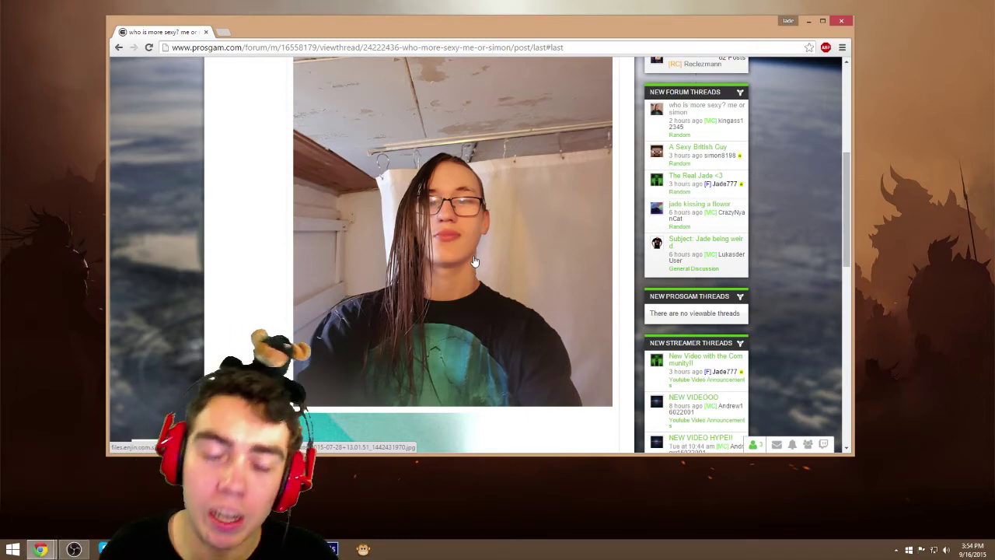
scroll(474, 261, up, 5)
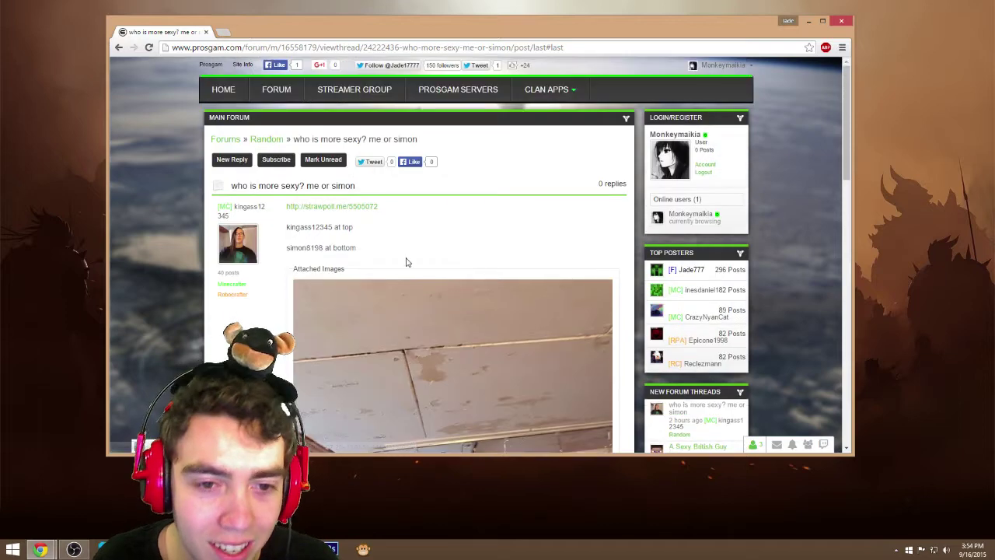
scroll(339, 271, down, 5)
scroll(338, 271, down, 5)
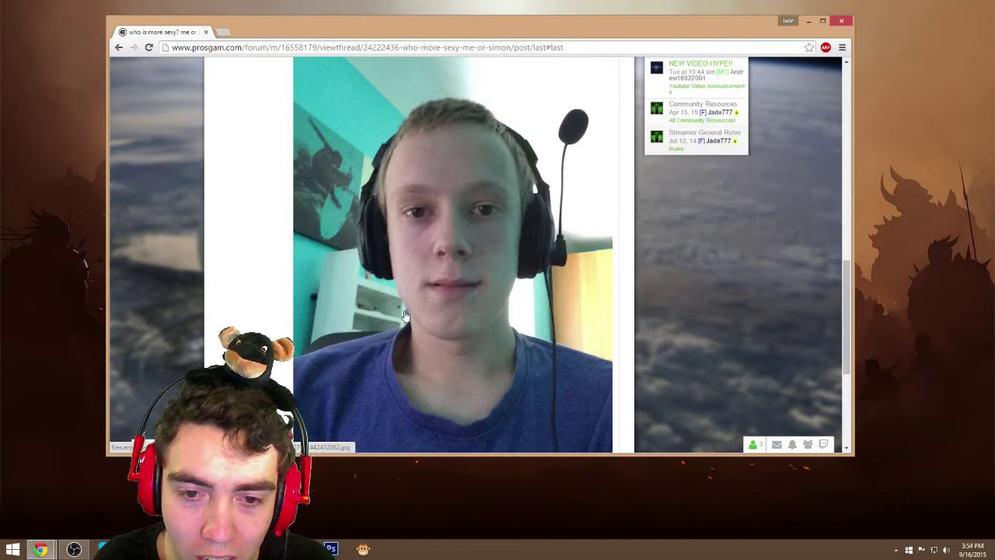
scroll(477, 331, up, 5)
scroll(477, 332, down, 5)
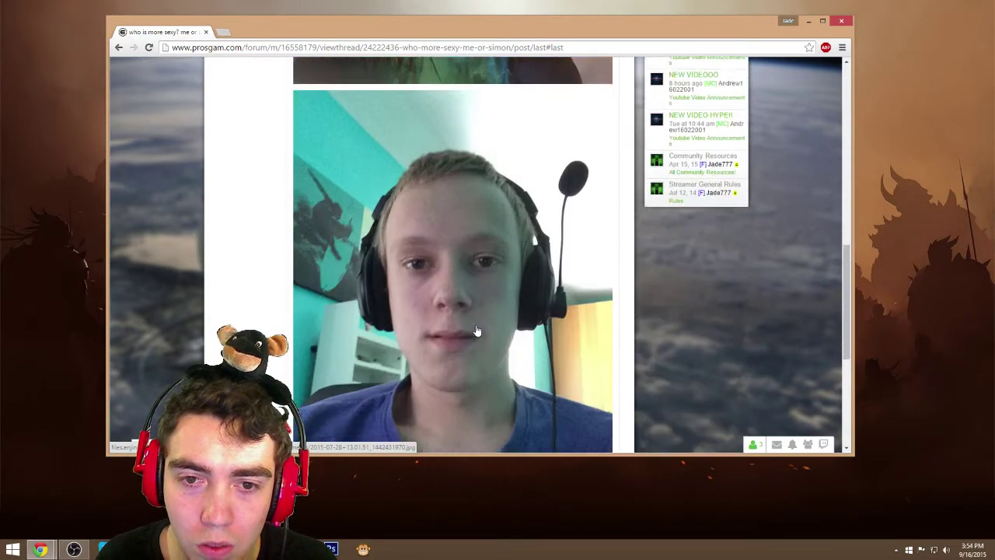
scroll(477, 331, up, 8)
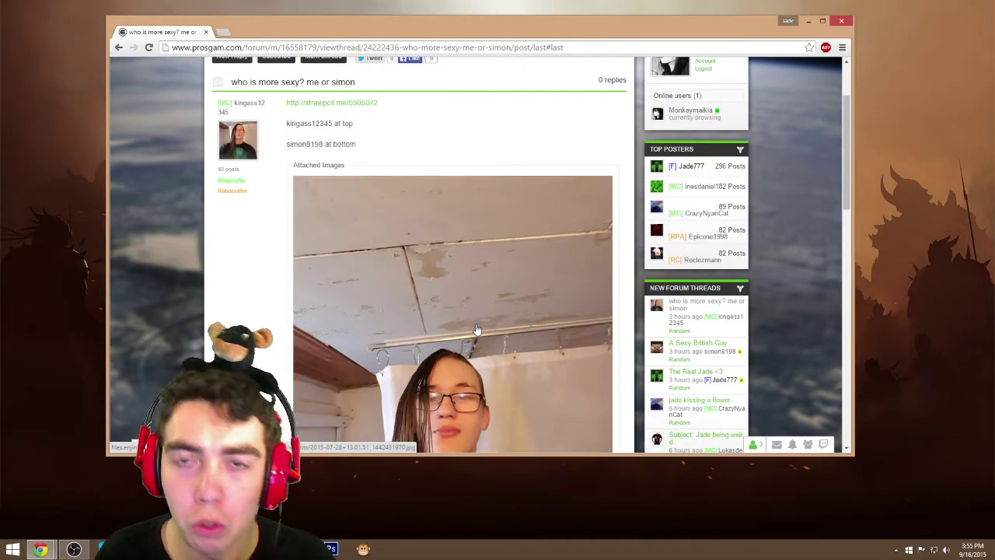
scroll(477, 331, down, 15)
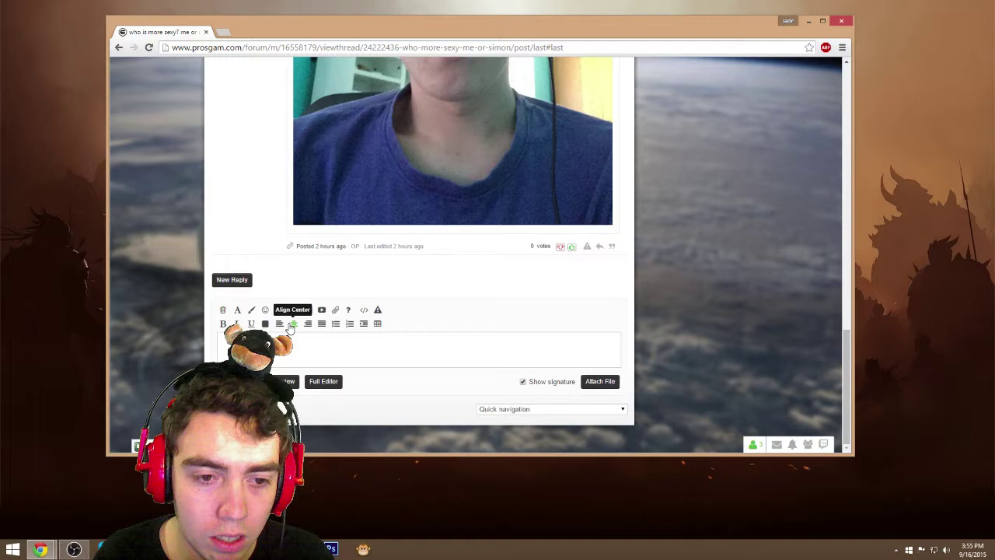
Post the reply 'I think you are both super sexy!!!!!' in the thread
scroll(289, 328, up, 15)
scroll(295, 334, down, 15)
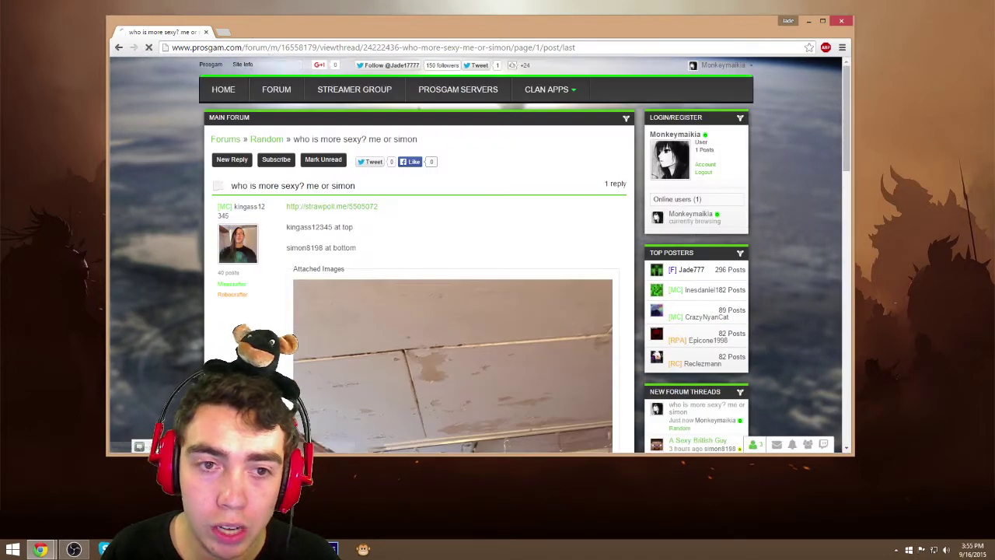
Browse from the forum index through Gaming, back to all forums, into Minecraft General Chat
click(285, 89)
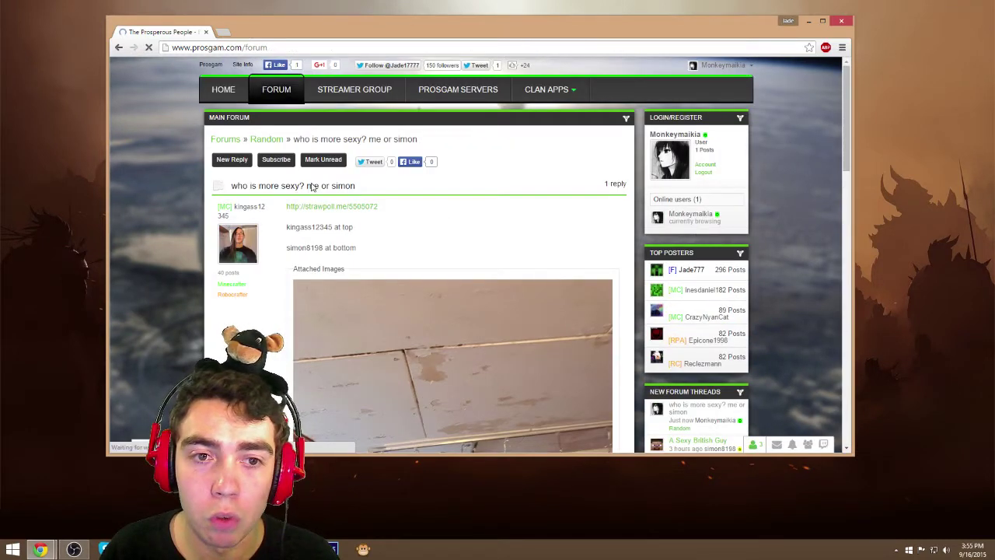
scroll(340, 216, down, 2)
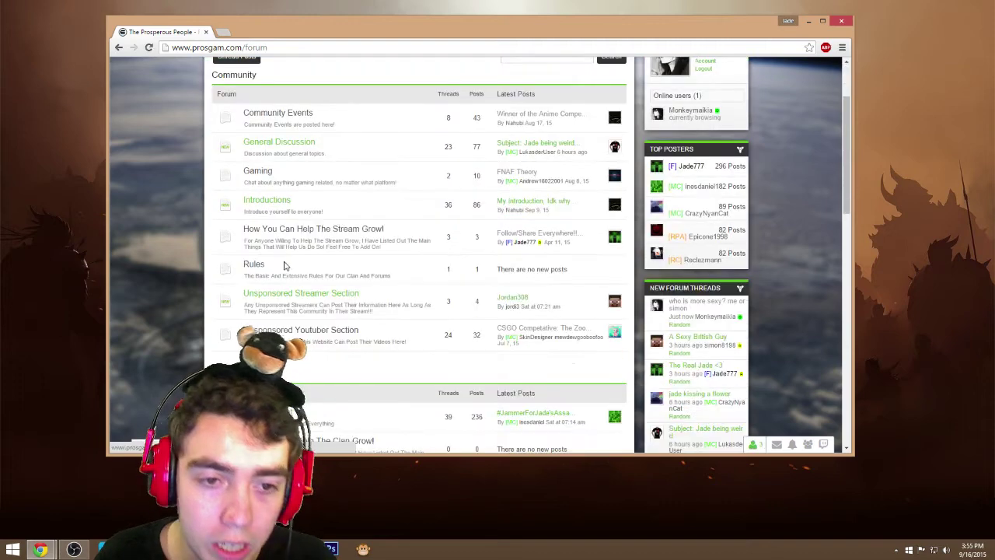
click(258, 174)
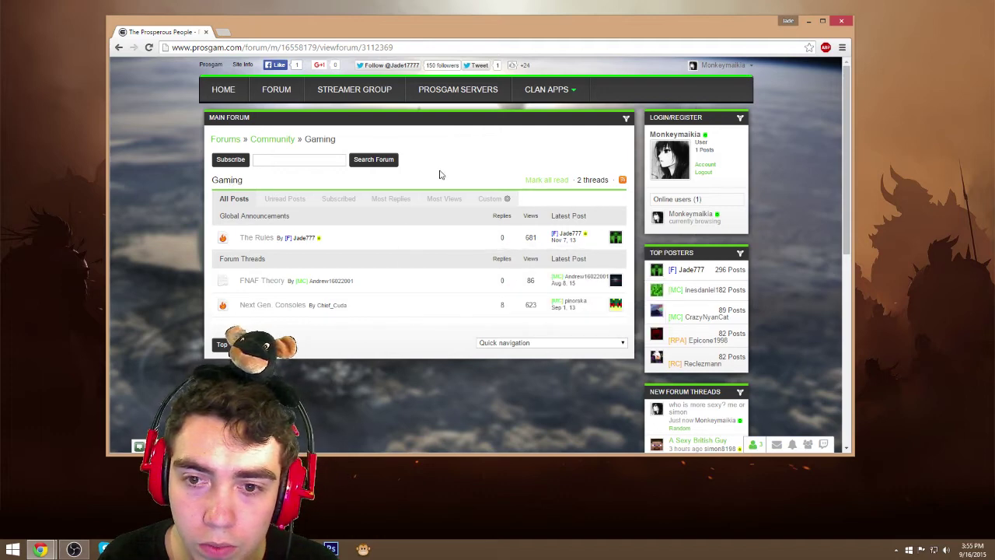
mouse_move(265, 309)
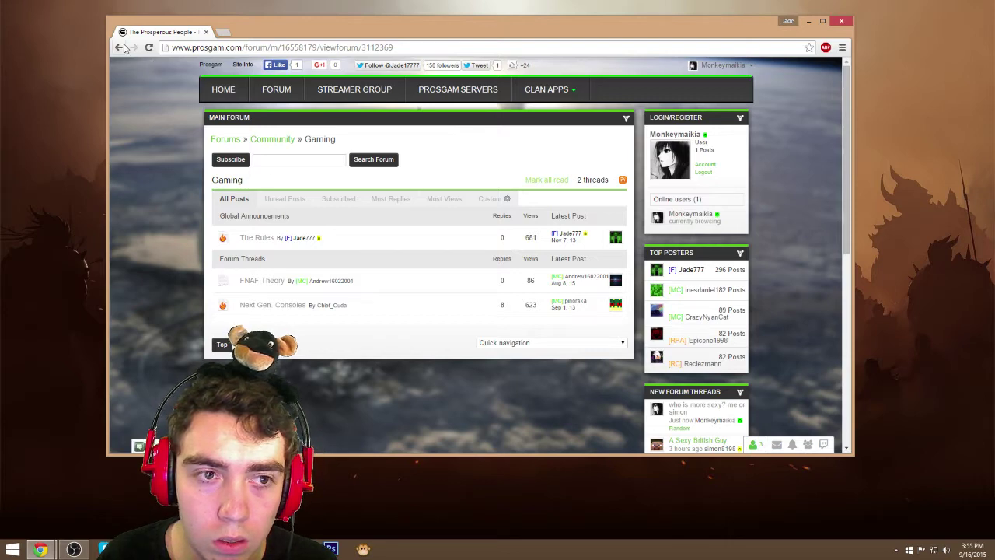
click(227, 140)
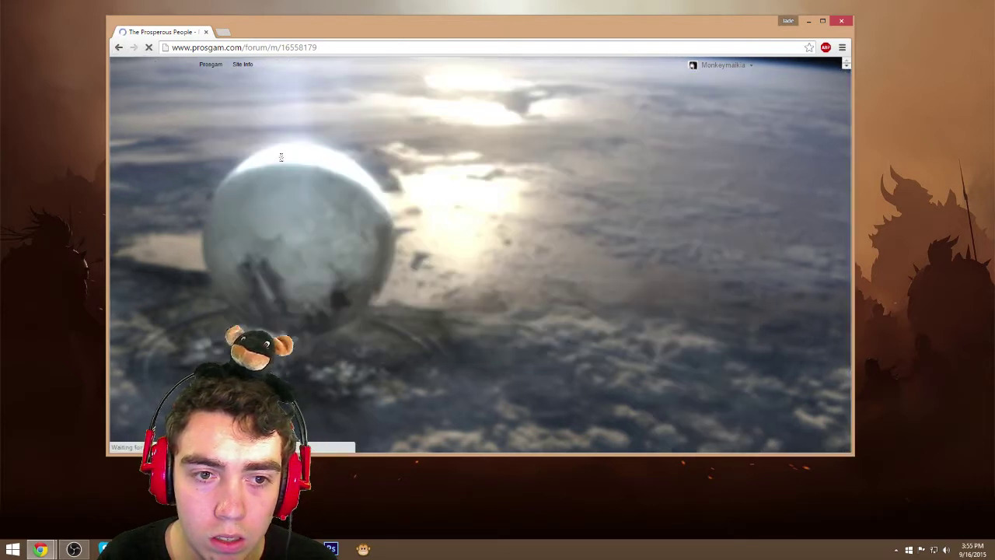
scroll(307, 257, down, 3)
scroll(311, 272, down, 1)
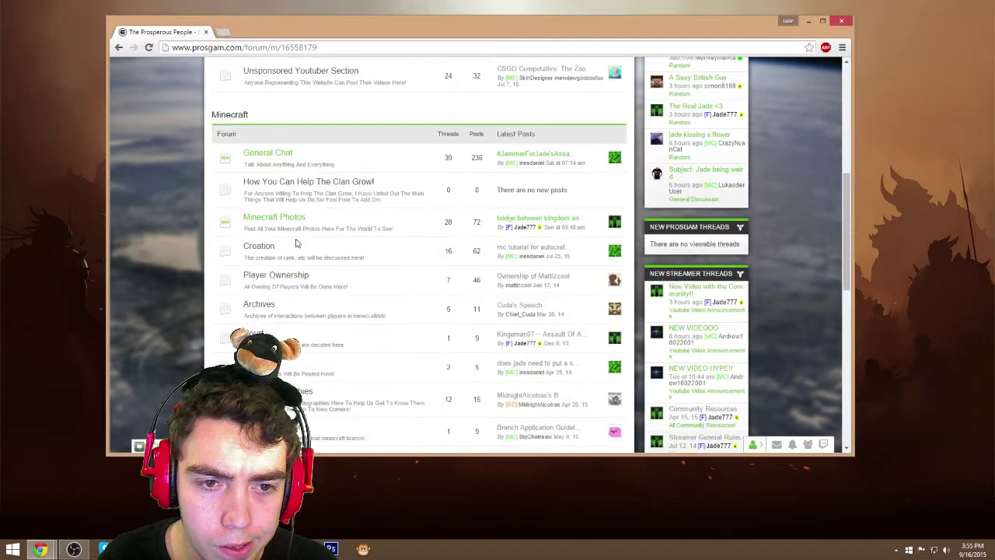
click(281, 161)
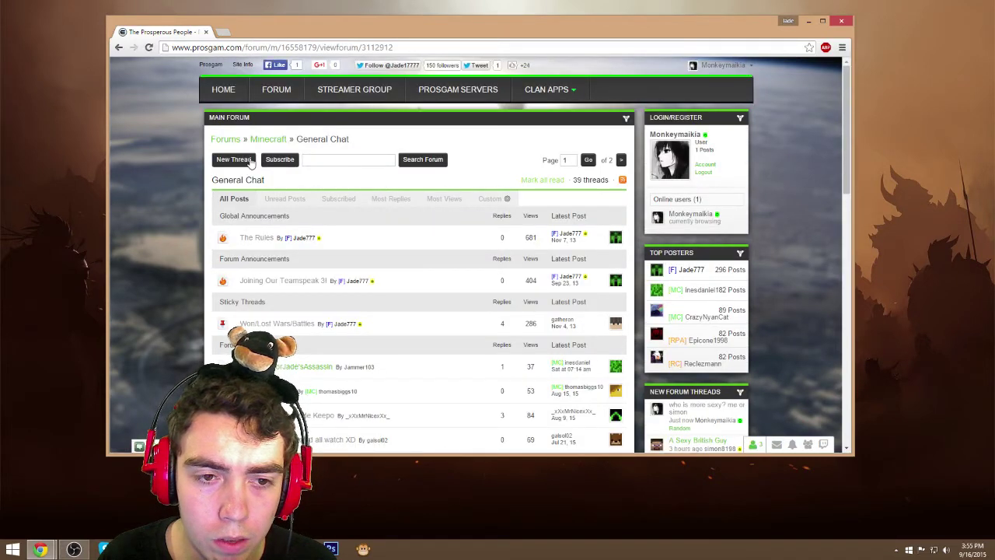
Start a new thread, abandon it via FORUM, and reopen Minecraft General Chat
click(249, 161)
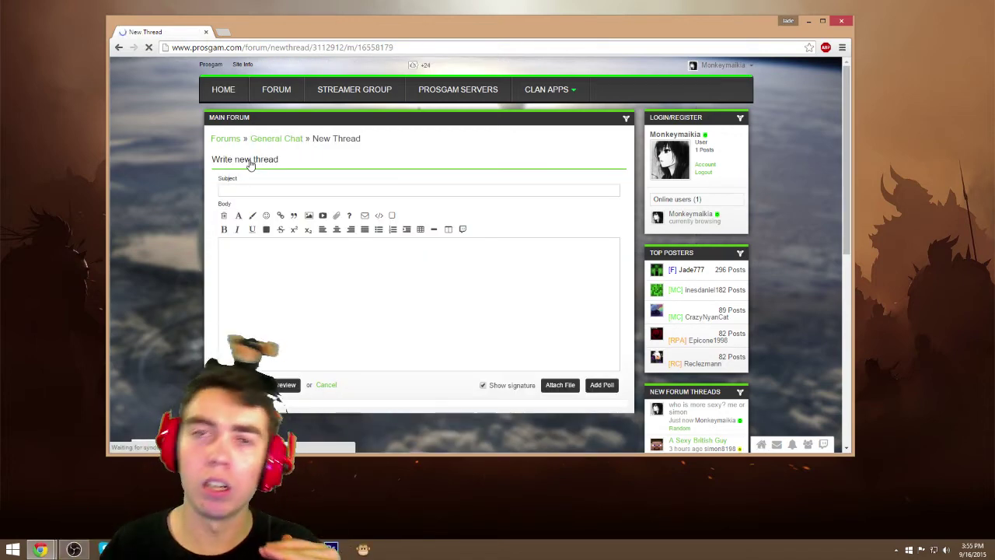
click(254, 190)
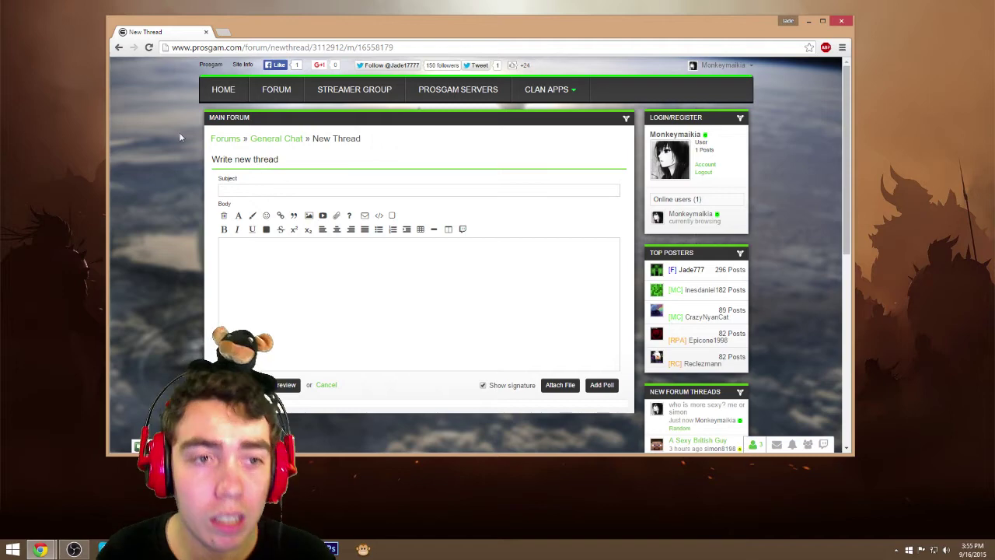
click(262, 94)
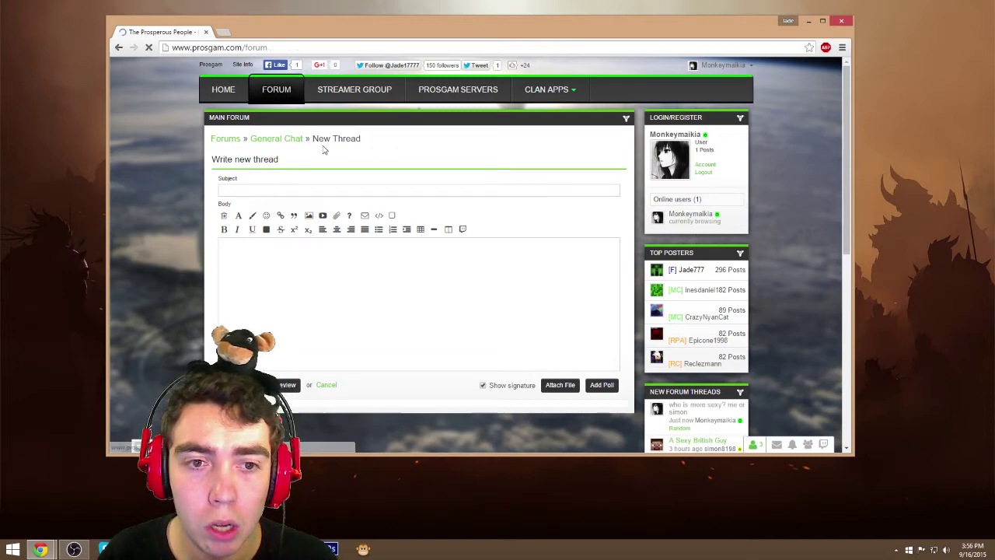
scroll(218, 264, down, 4)
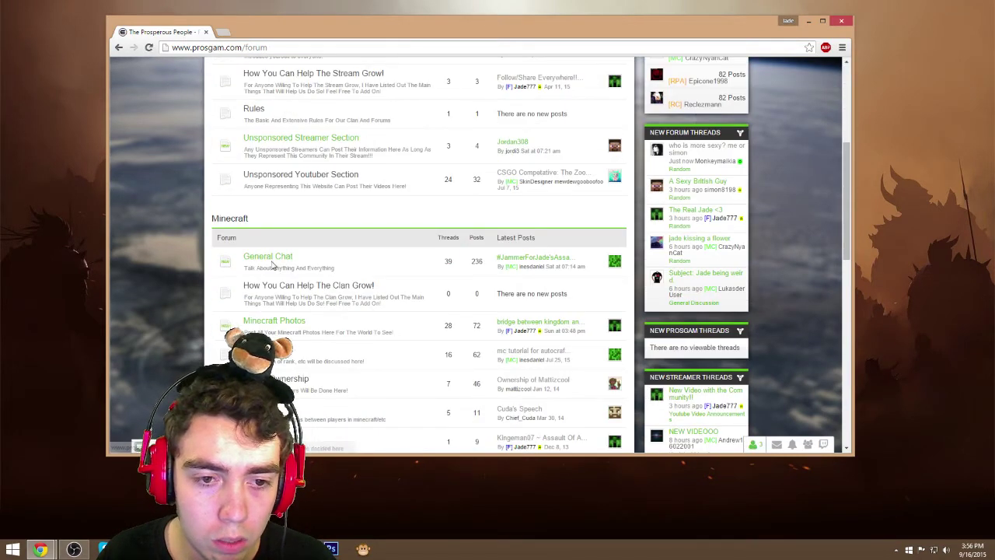
click(270, 257)
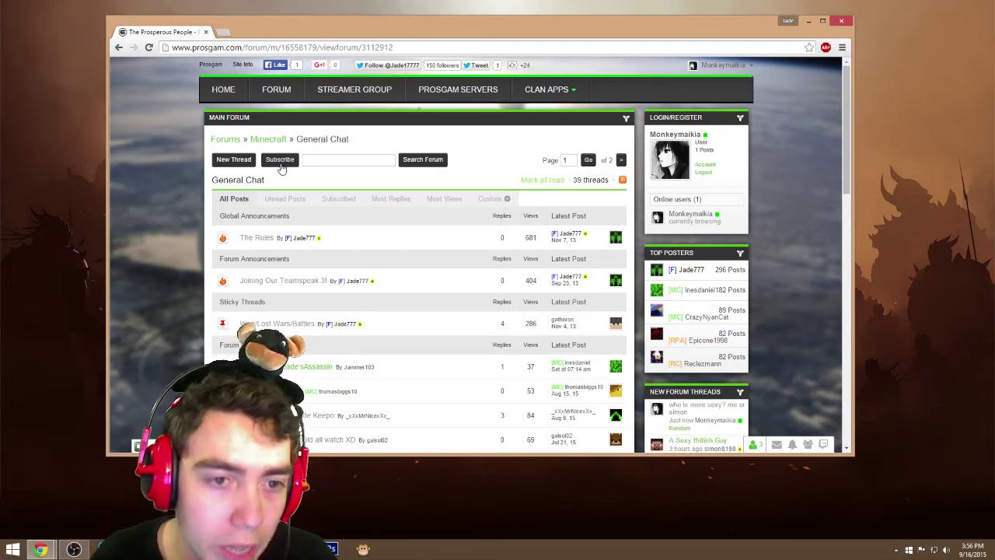
Write a new thread with a tutorial-hype subject and body 'The tutorial may be posted here later if jade is not lazy!'
click(245, 163)
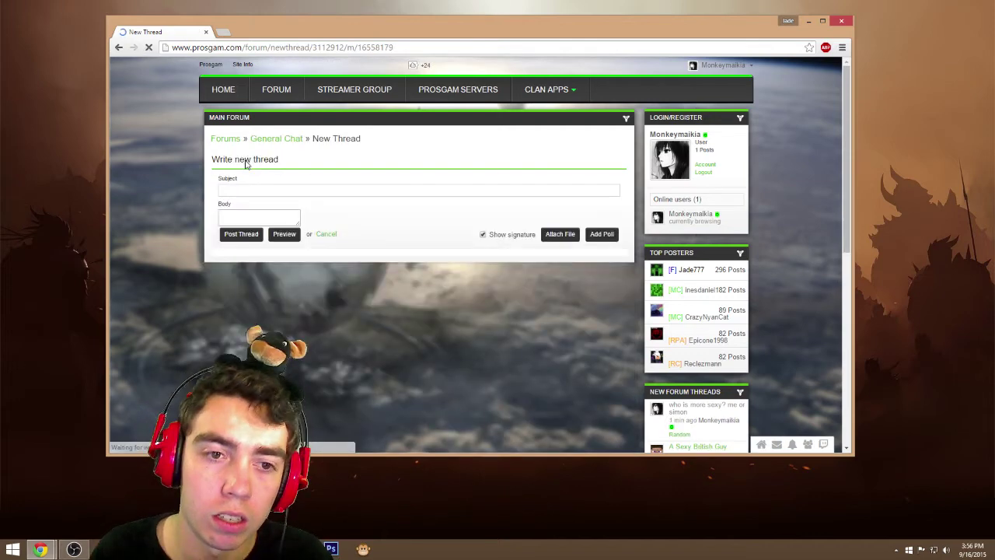
click(316, 192)
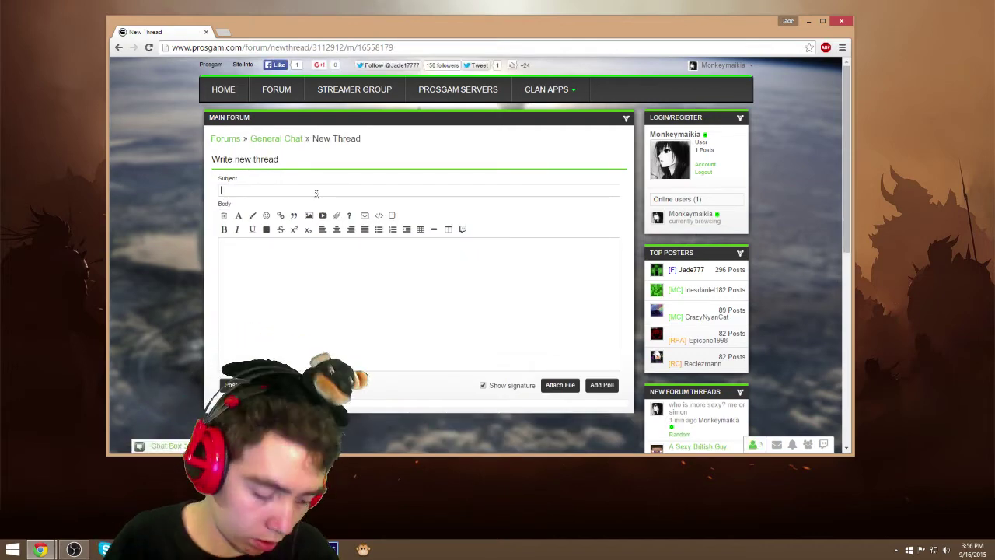
text(This is a thread showing you guys)
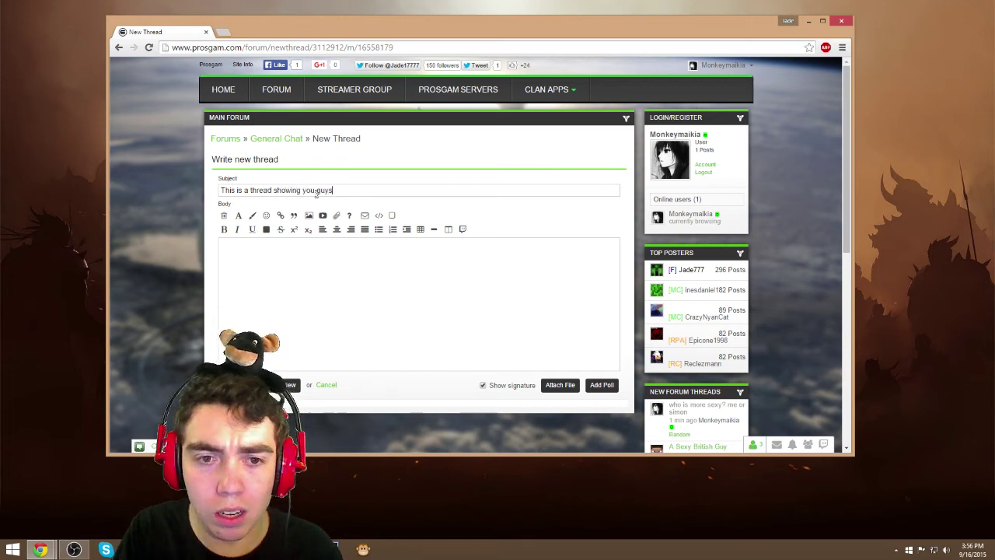
key(BackSpace)
key(BackSpace)
key(BackSpace)
key(BackSpace)
key(BackSpace)
key(BackSpace)
key(BackSpace)
key(BackSpace)
key(BackSpace)
key(BackSpace)
key(BackSpace)
key(BackSpace)
key(BackSpace)
key(BackSpace)
key(BackSpace)
key(BackSpace)
key(BackSpace)
key(BackSpace)
key(BackSpace)
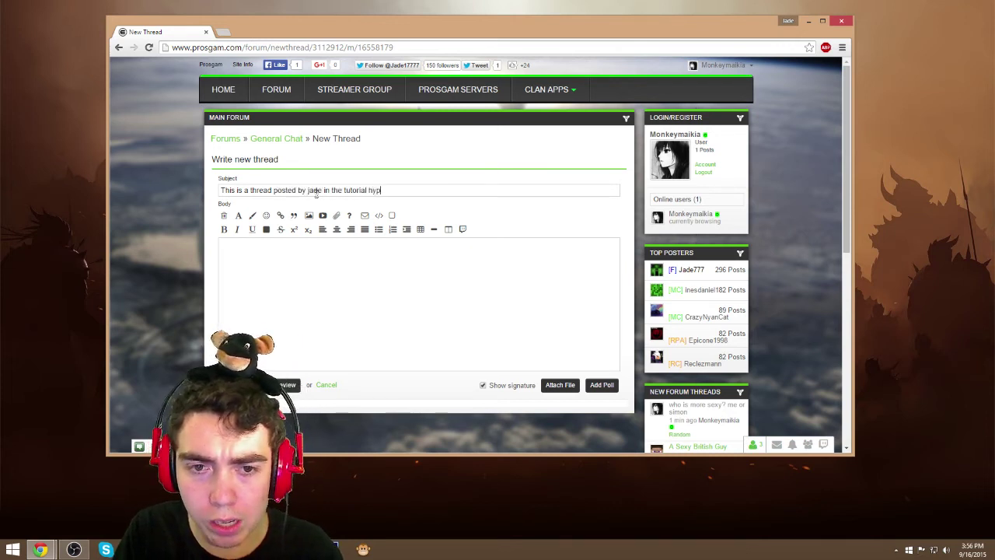
click(324, 312)
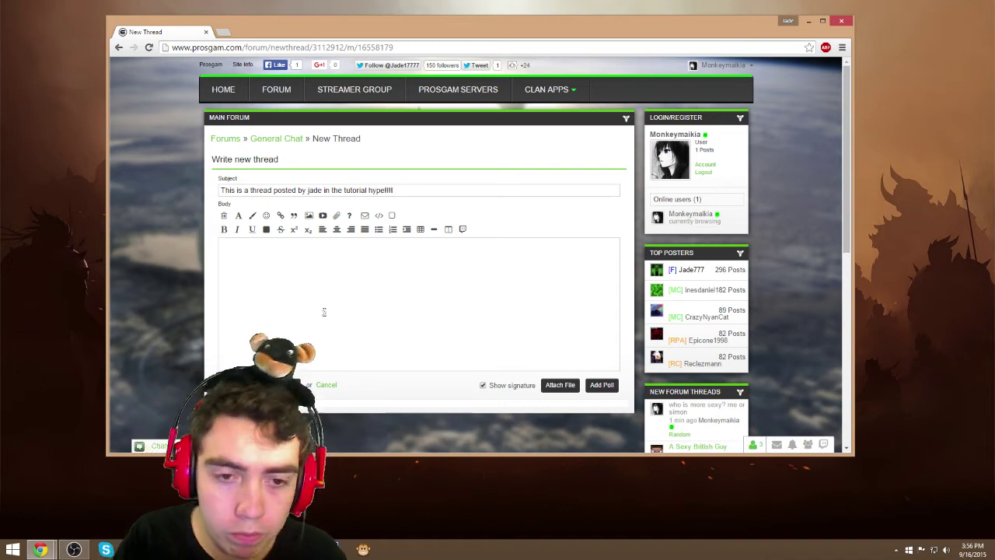
text(The tutorial may be posted)
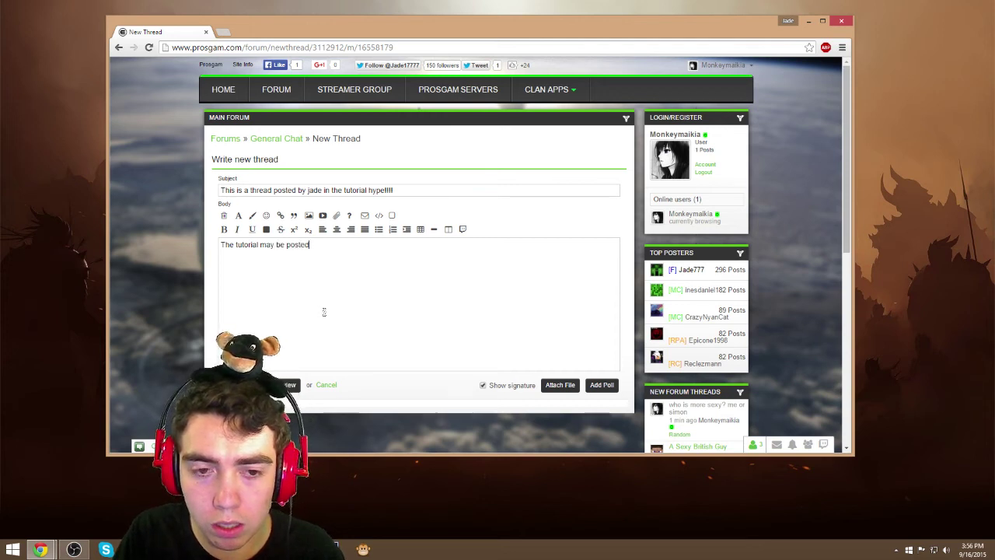
text( here later if jade )
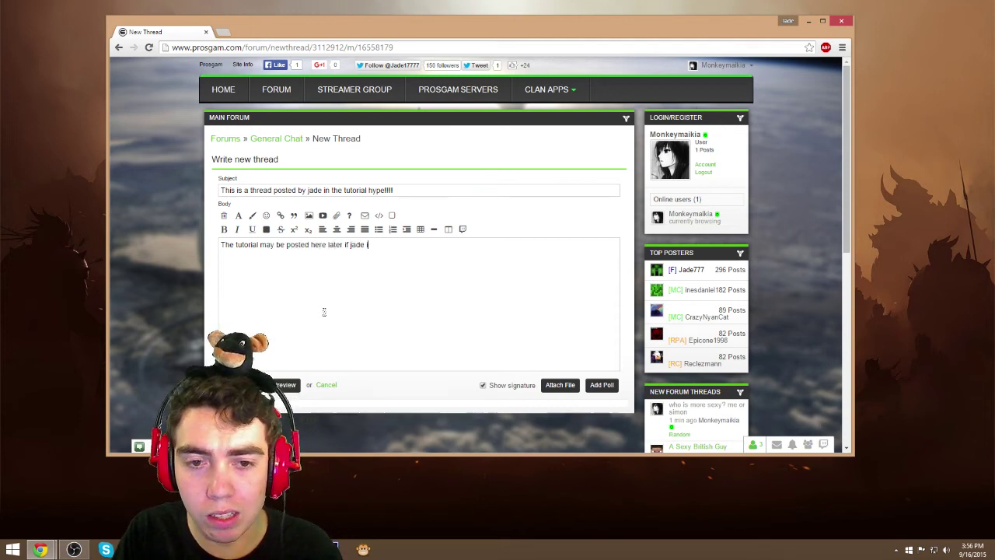
text(is not lazy)
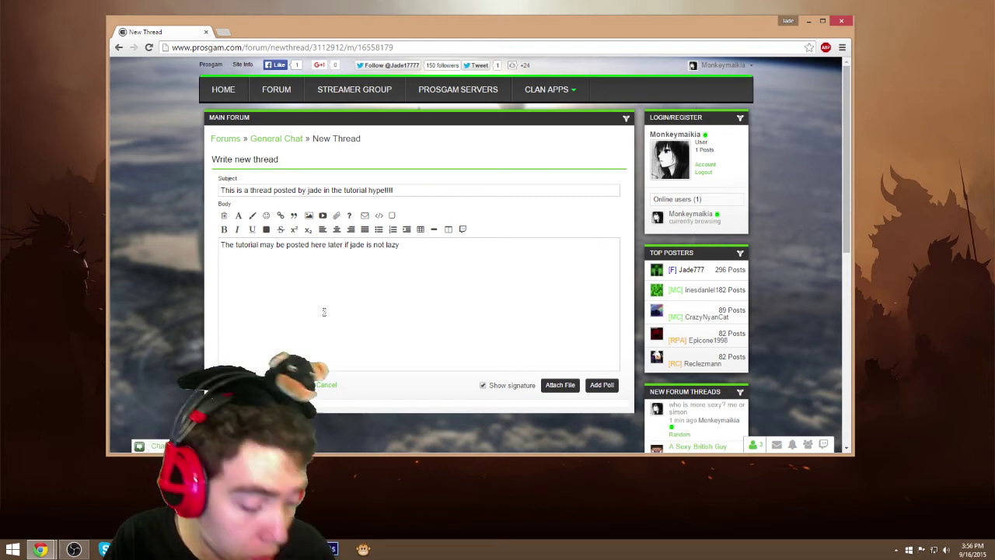
text(!)
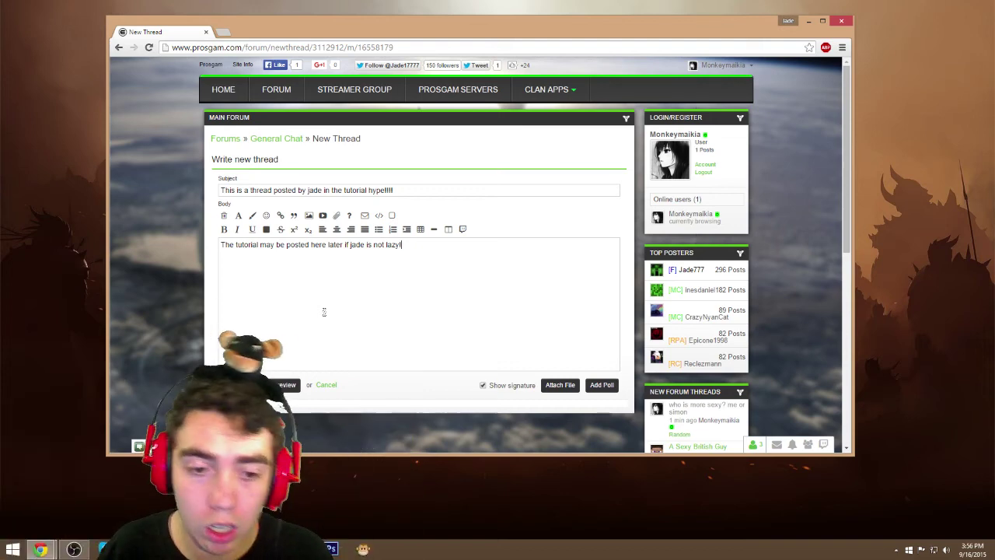
Submit the new thread and let it open in General Chat with 0 replies
key(F5)
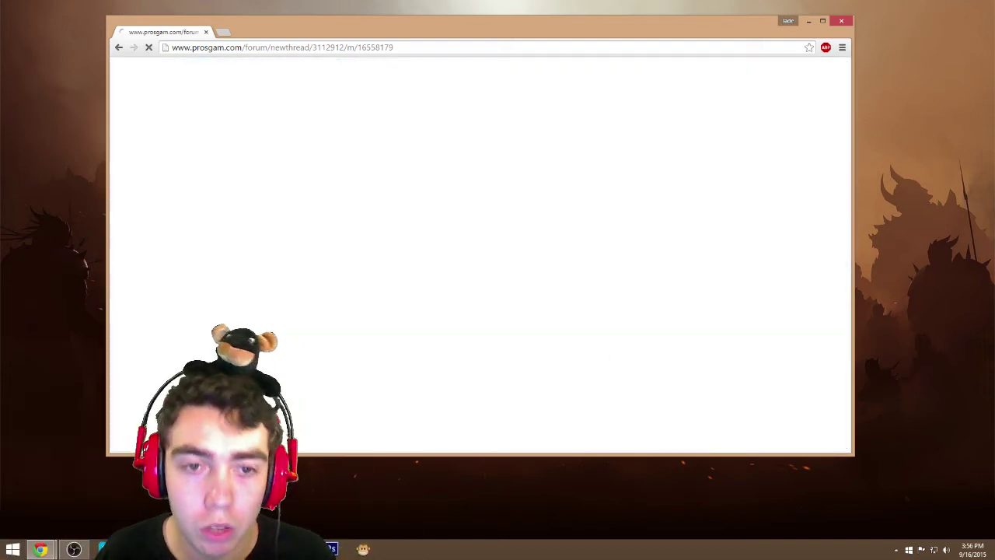